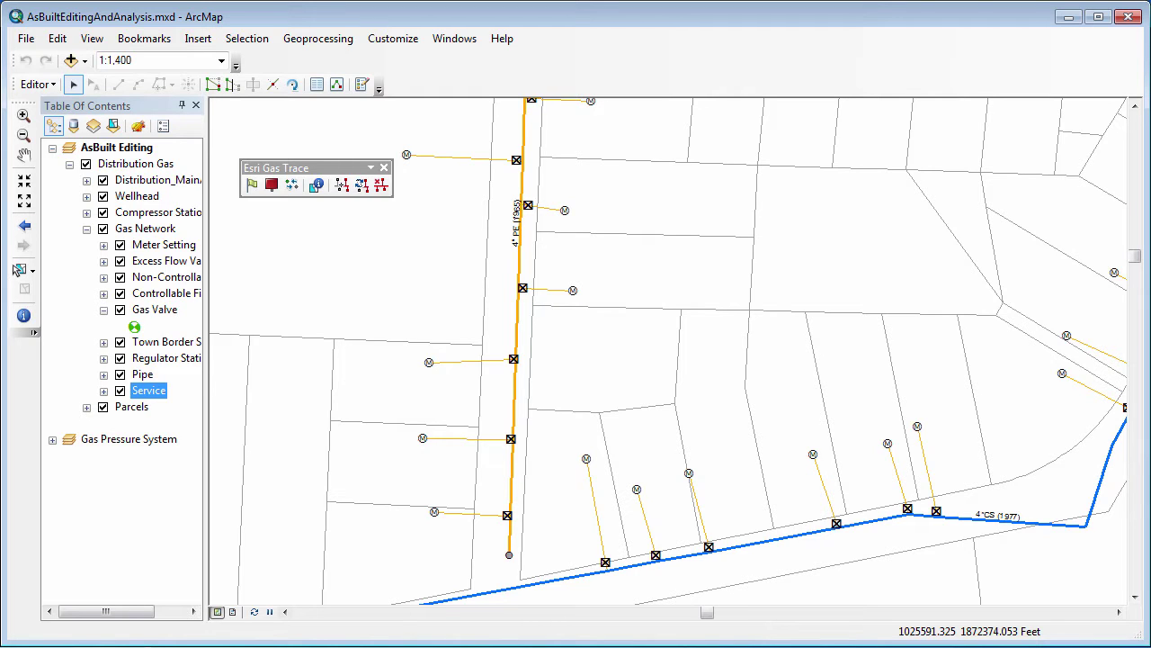
With Distribution Gas selected, flag the orange north–south pipe and run a connected isolation trace.
left_click(317, 184)
left_click(130, 166)
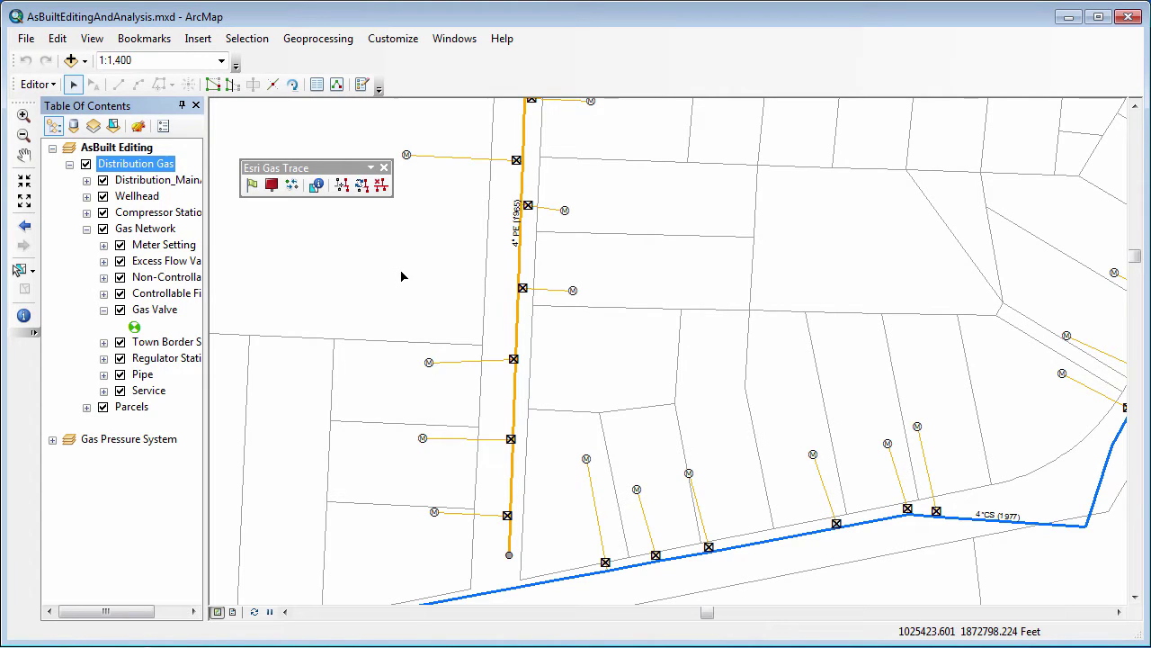
left_click(252, 185)
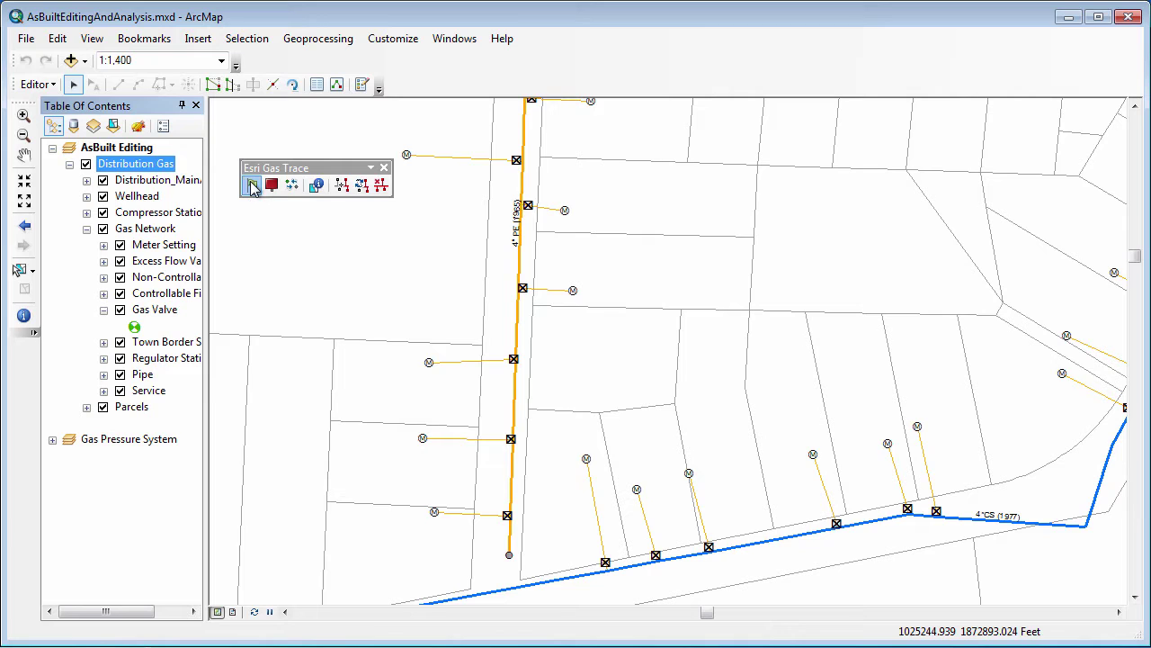
left_click(518, 407)
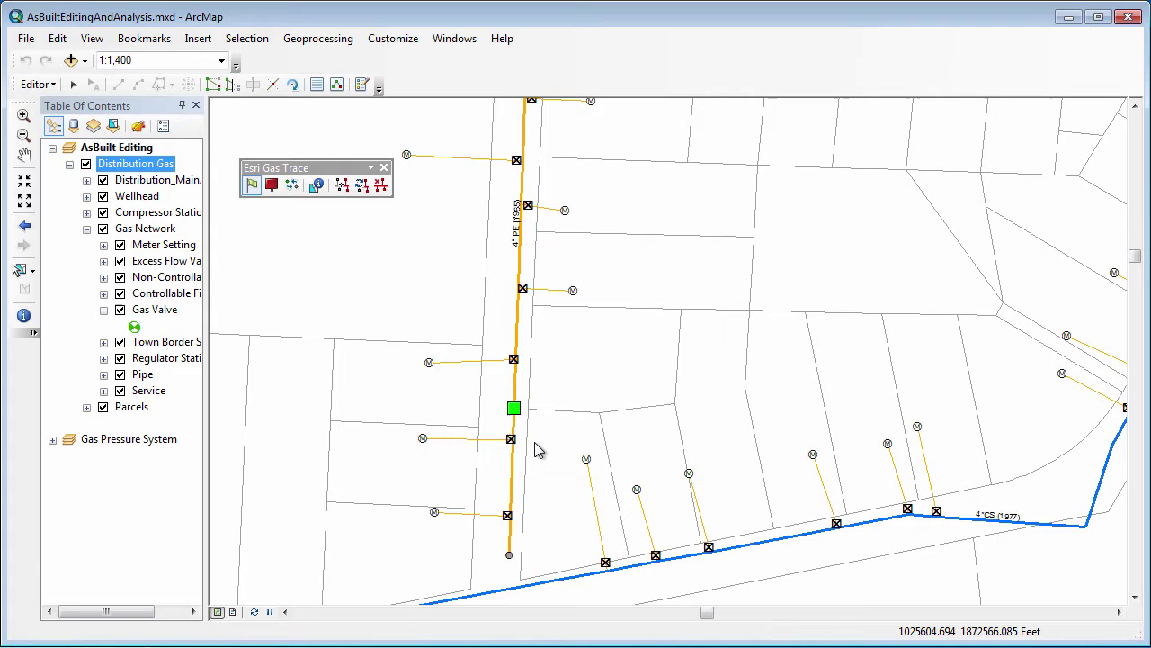
left_click(341, 191)
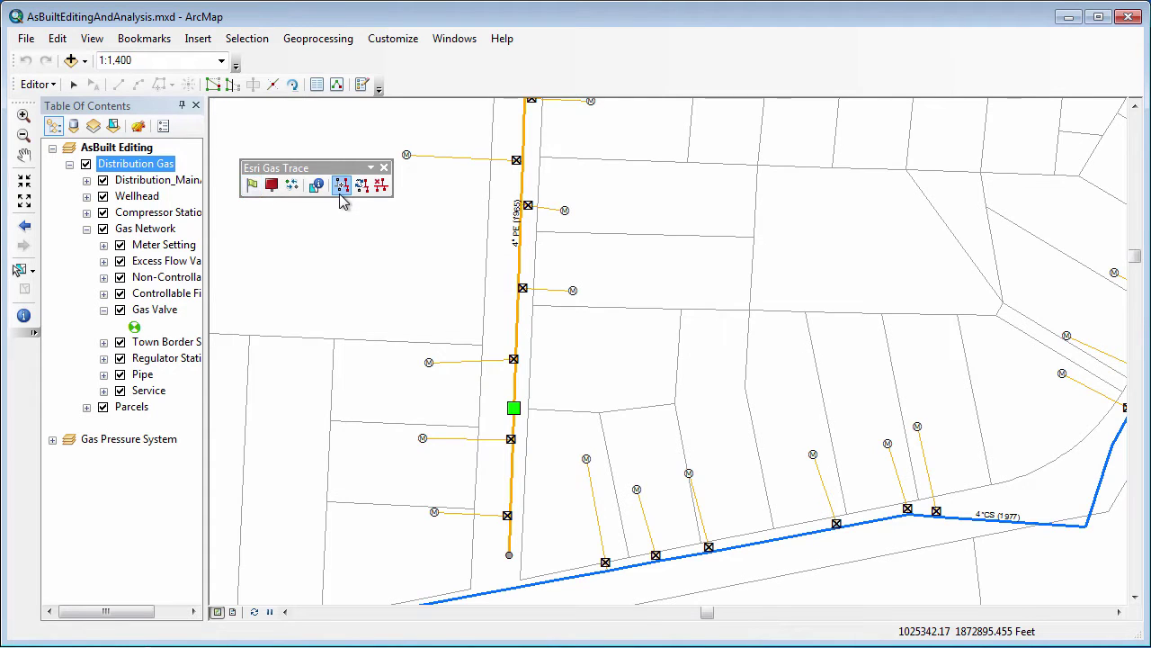
left_click(516, 406)
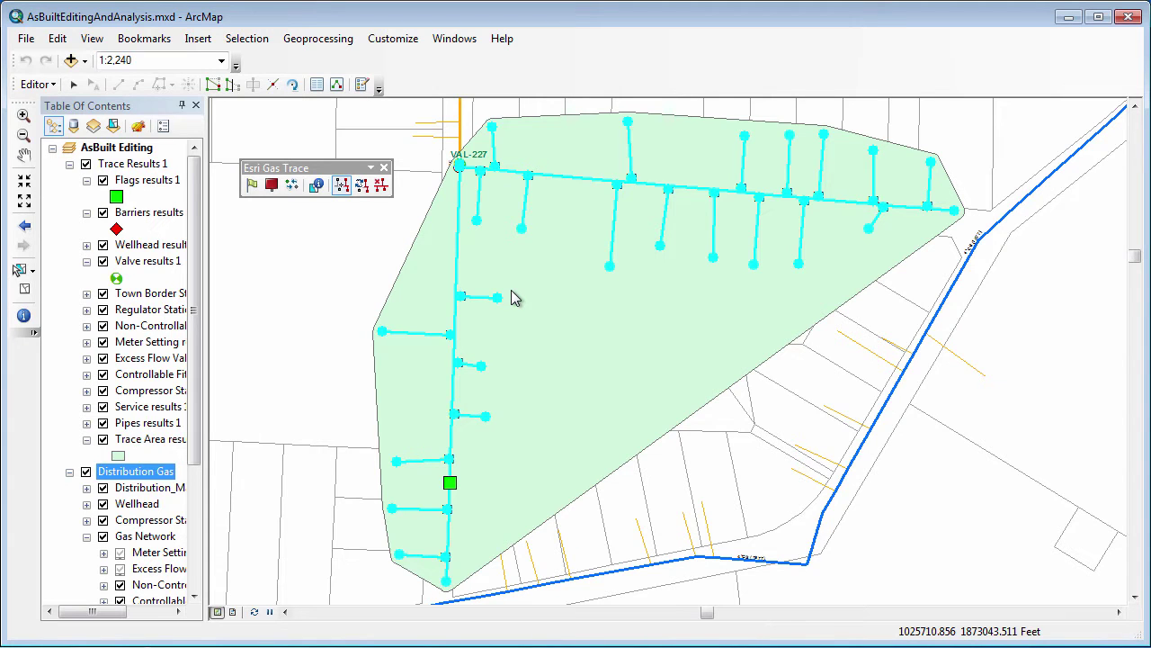
Collapse Trace Results 1 and Distribution Gas, and move Trace Results 1 below Distribution Gas.
left_click(69, 163)
left_click(110, 166)
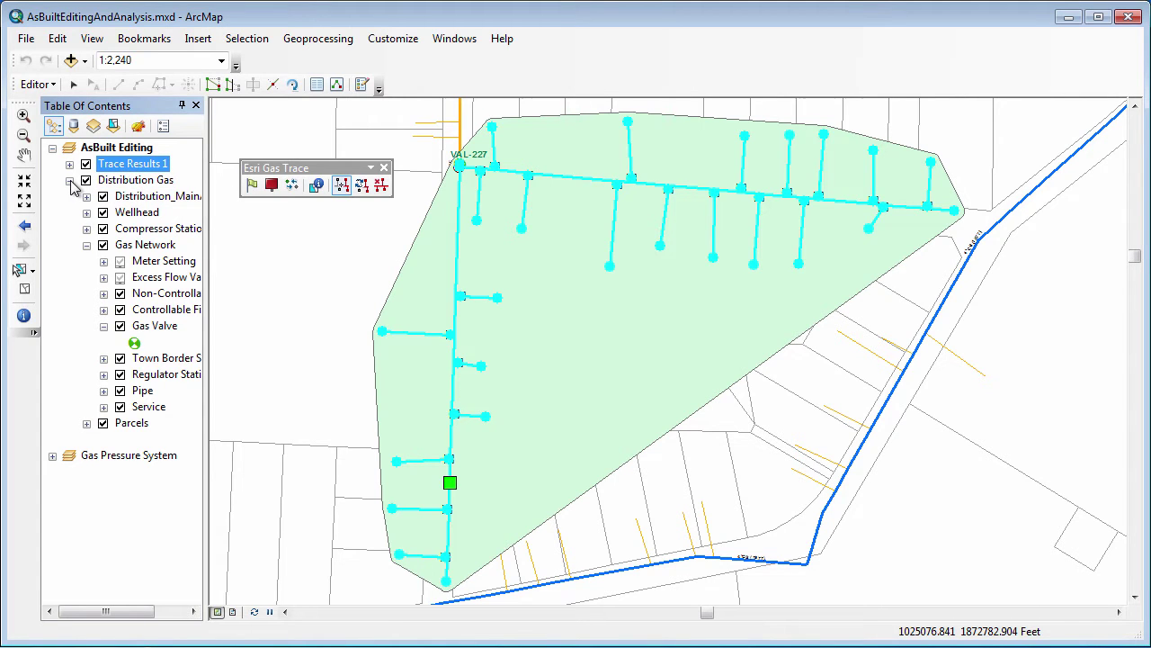
left_click(70, 180)
left_click_drag(126, 164, 131, 194)
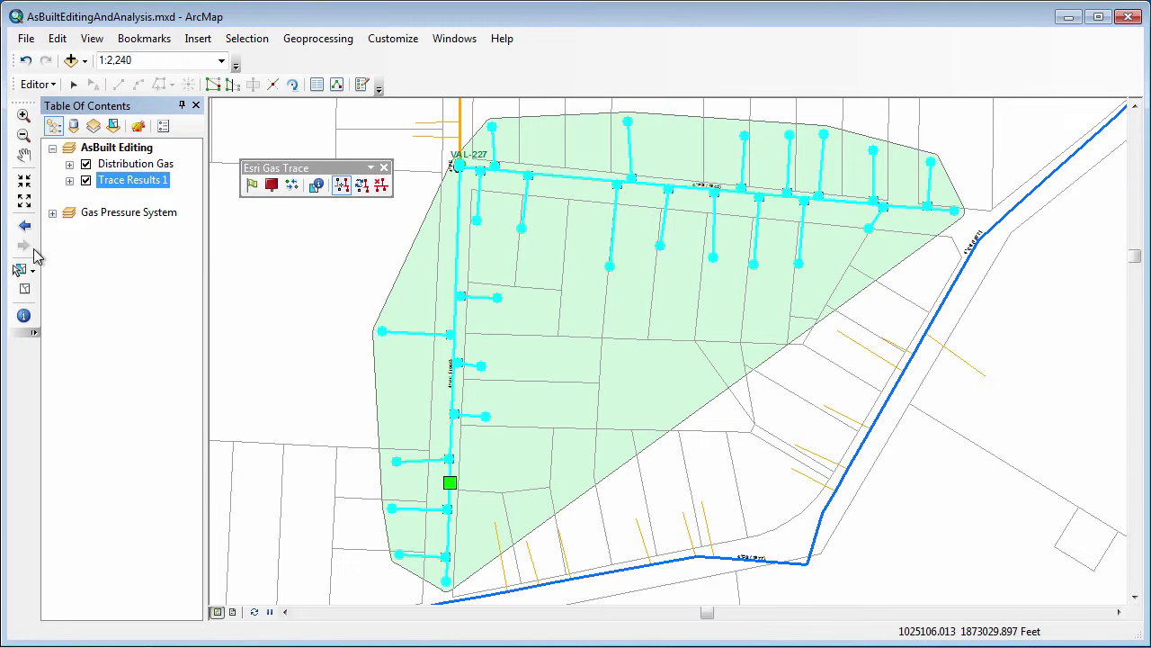
Zoom in to inspect valve VAL-227, then return to the full trace extent.
left_click(24, 114)
left_click_drag(436, 132, 504, 188)
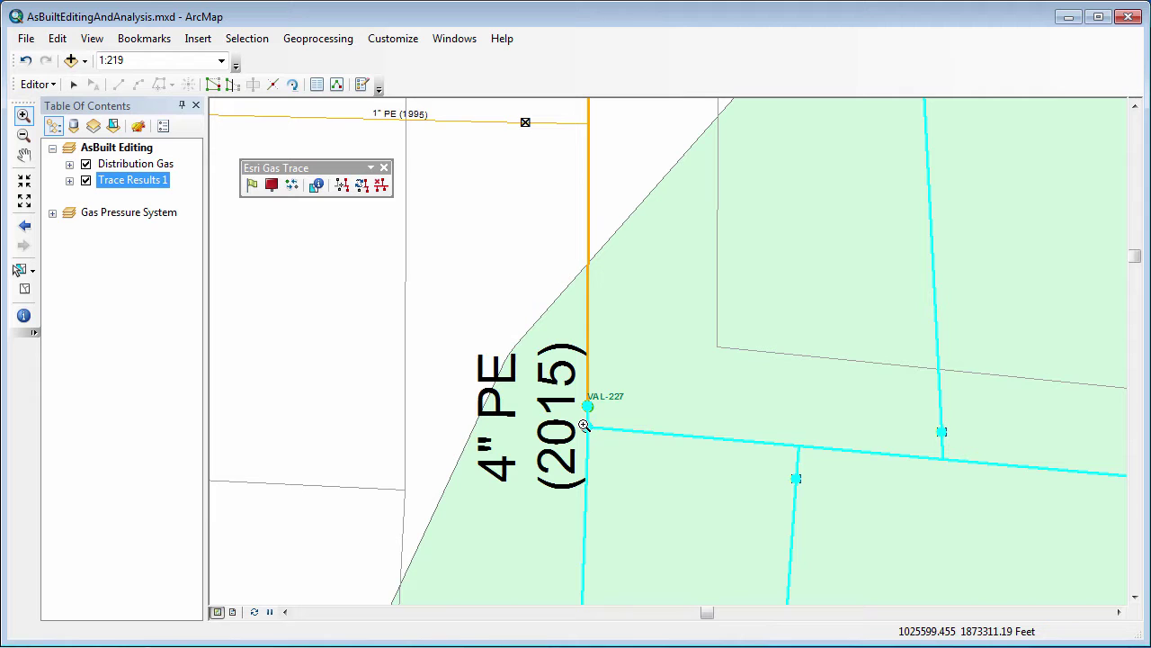
left_click(24, 225)
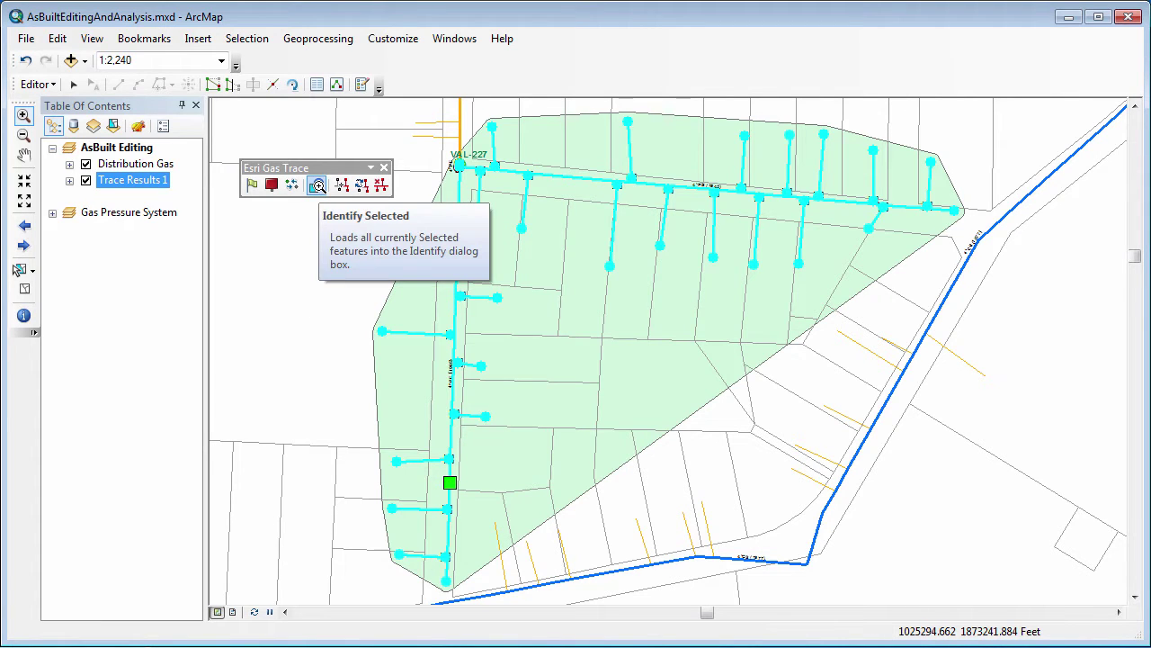
left_click(317, 185)
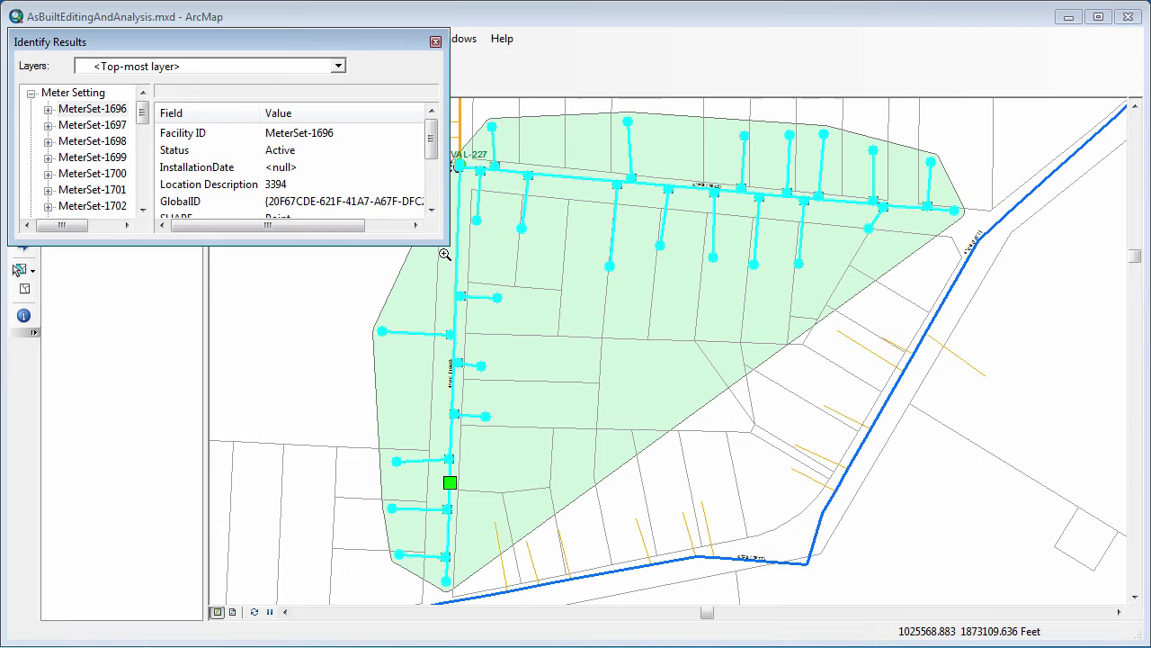
left_click_drag(447, 244, 464, 462)
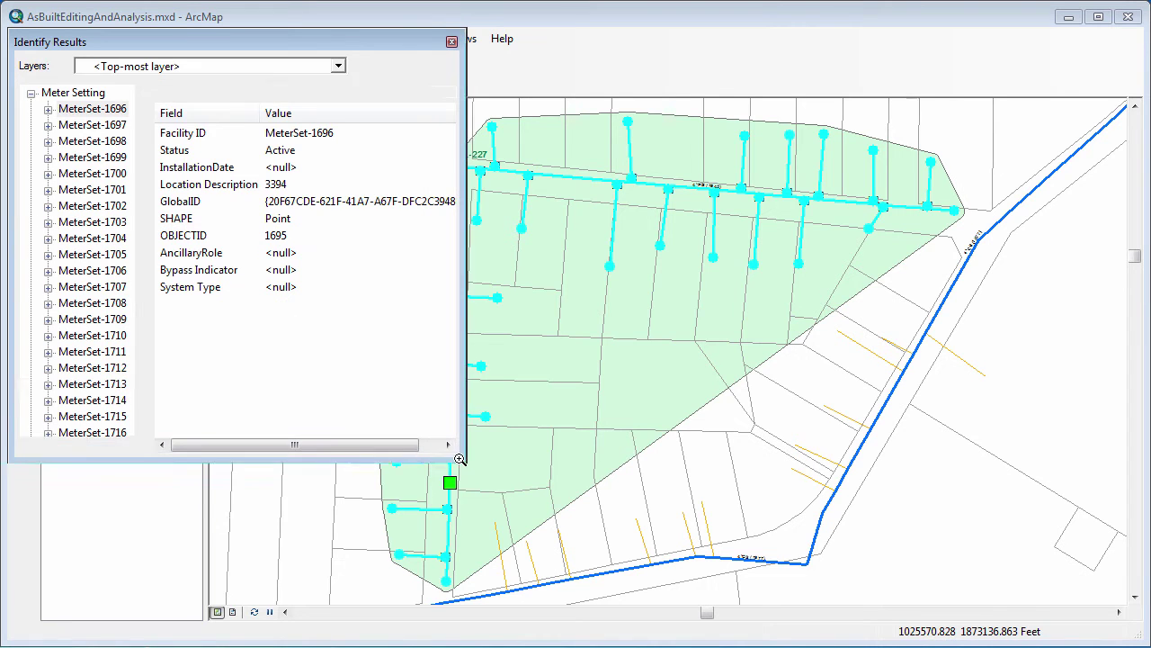
left_click(93, 124)
left_click(93, 140)
left_click(31, 93)
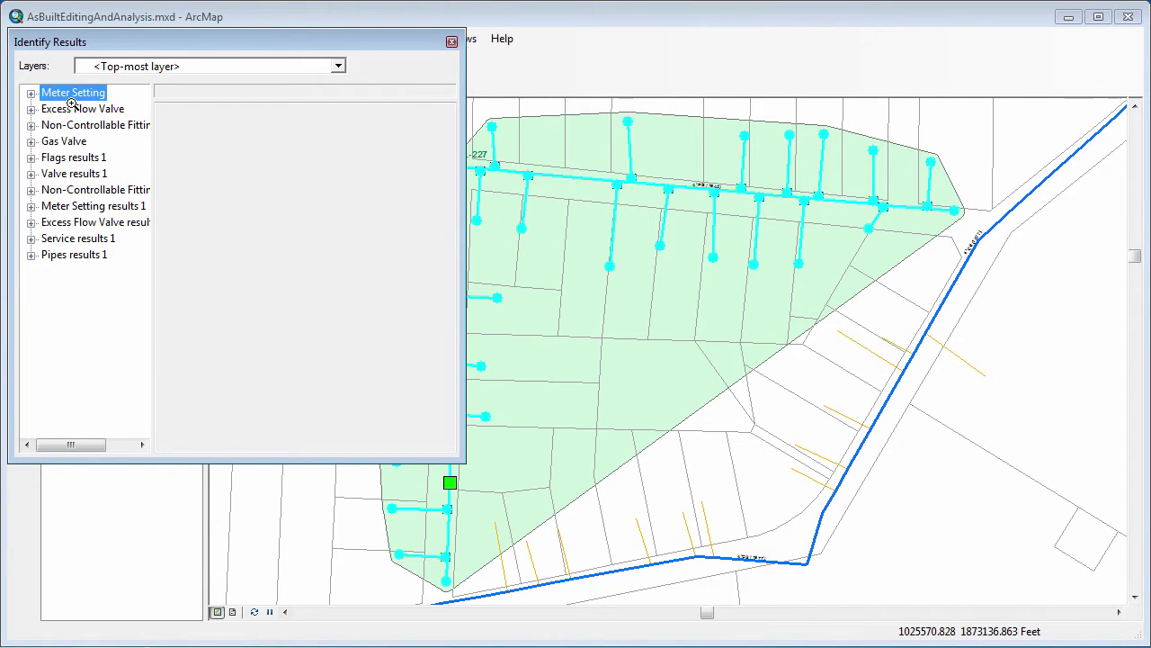
left_click(30, 141)
left_click(72, 157)
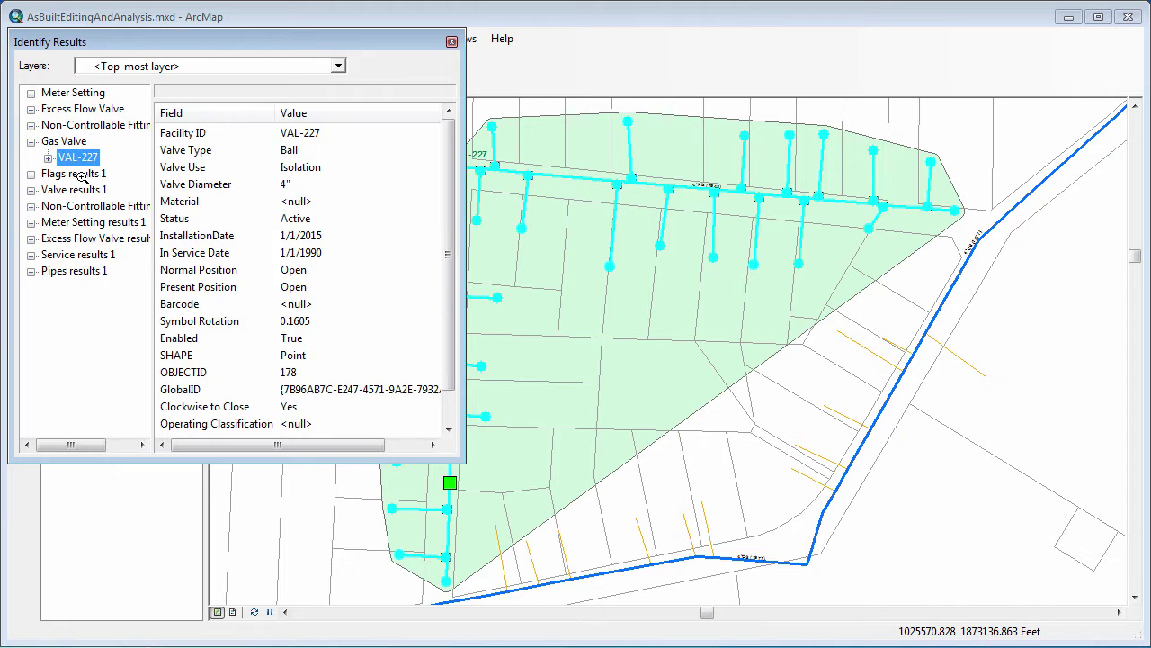
left_click_drag(144, 42, 702, 137)
left_click(629, 252)
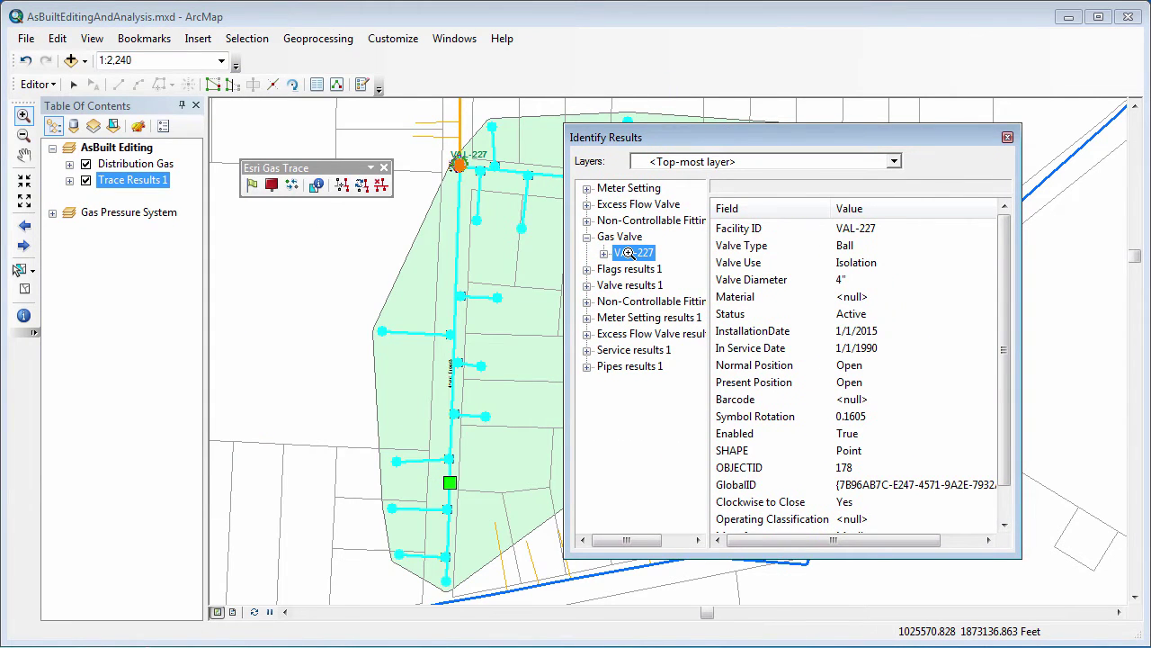
left_click(1007, 137)
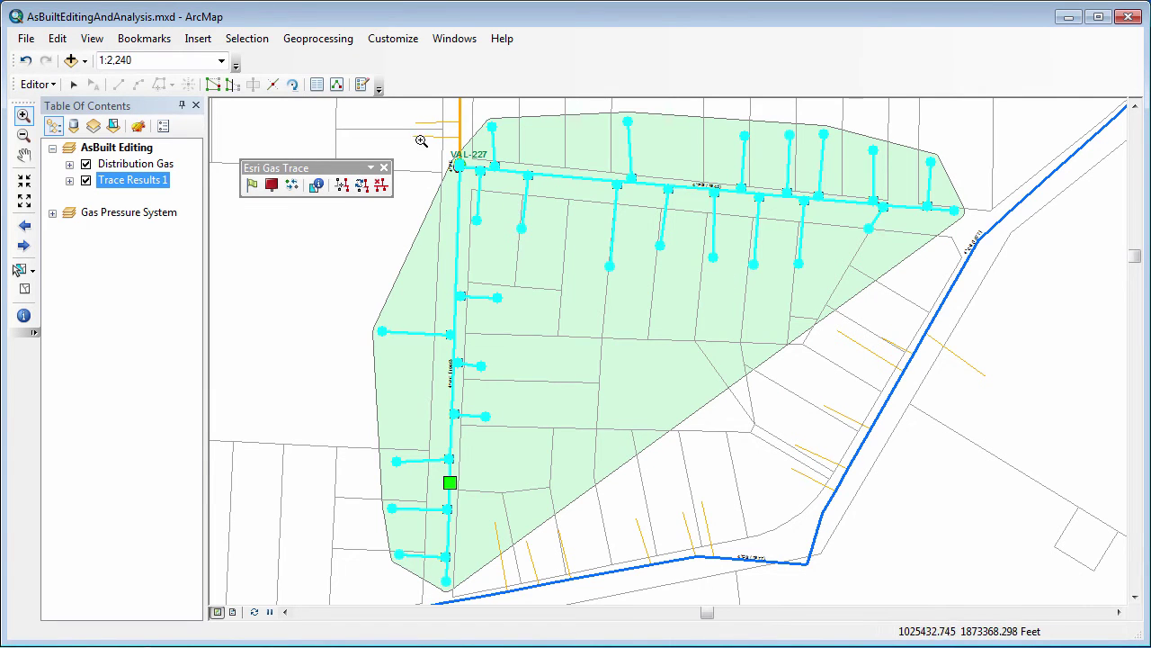
Clear the selected trace features and set valve VAL-227 as not accessible.
left_click(500, 196)
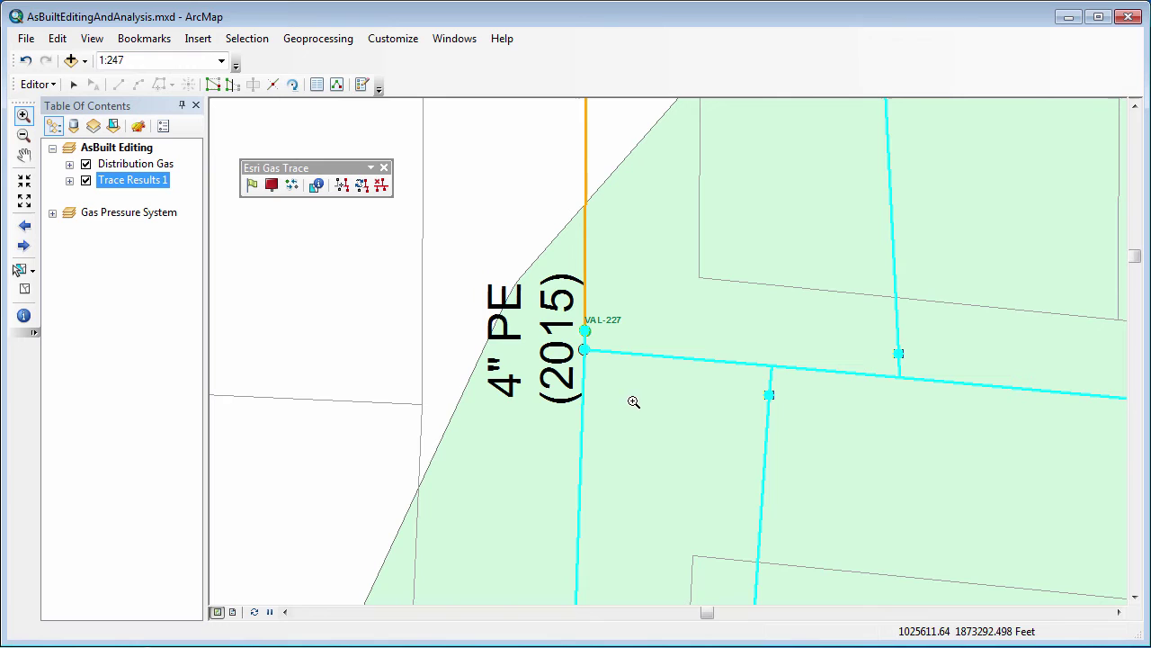
left_click(25, 288)
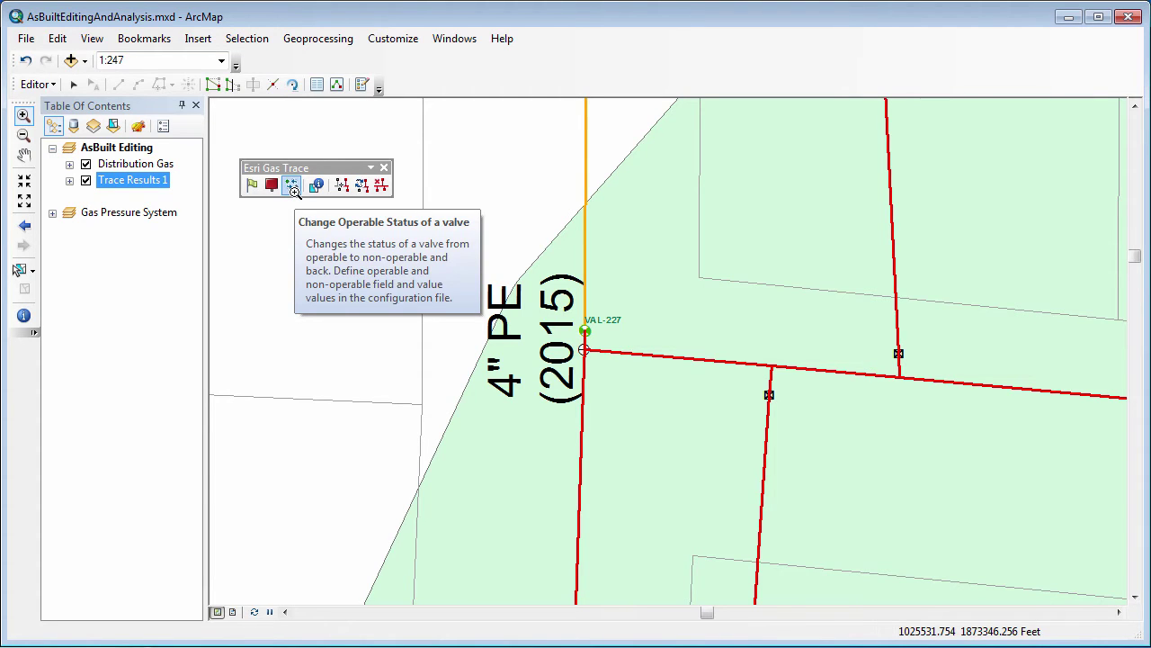
left_click(292, 185)
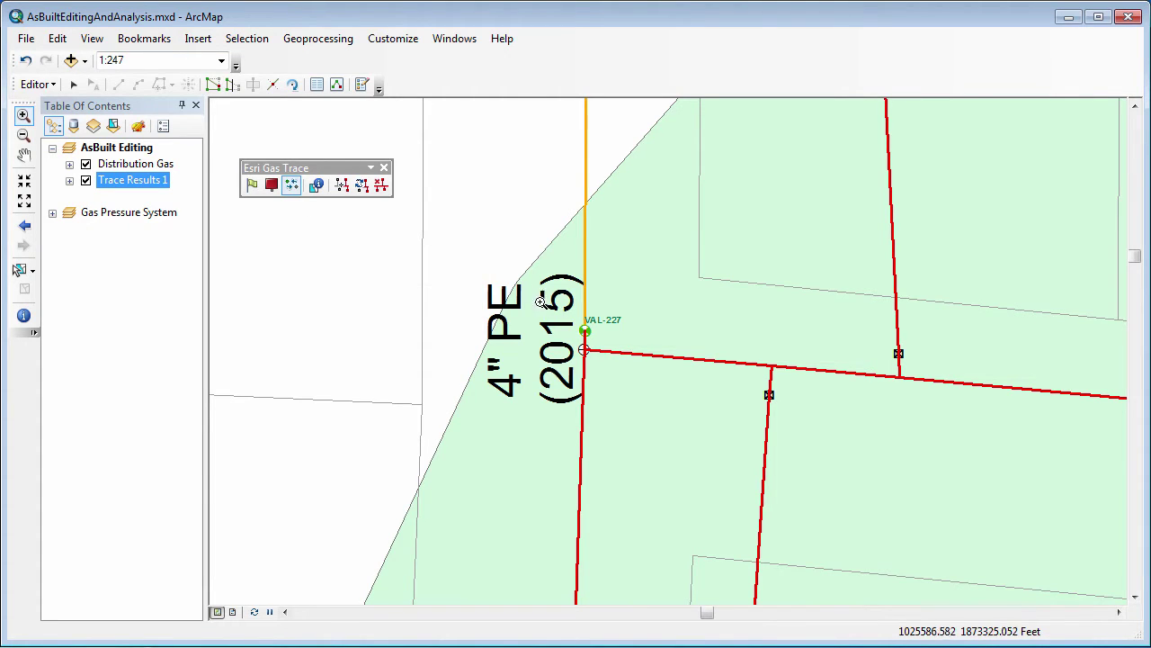
left_click(589, 345)
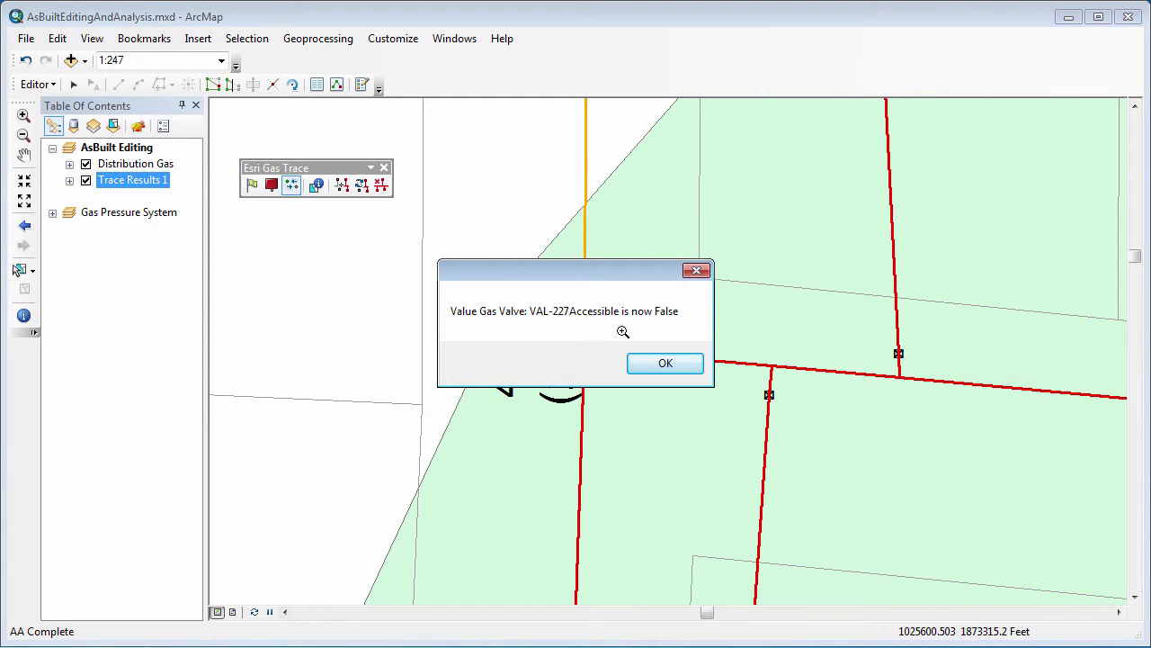
left_click(663, 363)
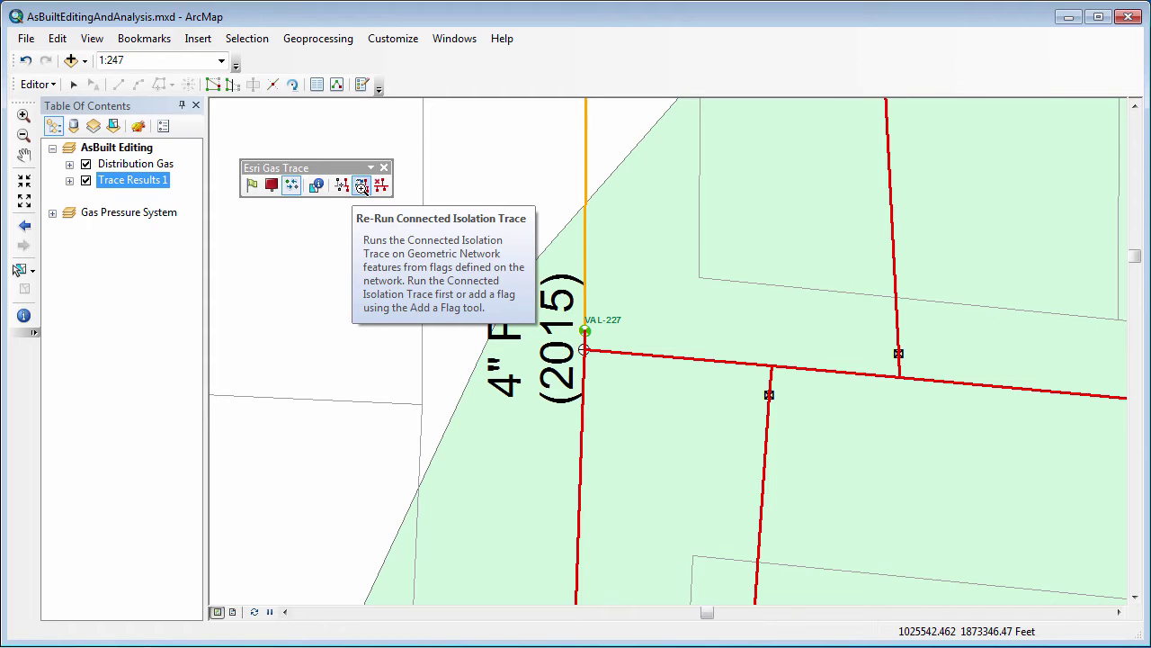
Re-run the isolation trace, then collapse Trace Results 2 and move it below Trace Results 1.
left_click(361, 186)
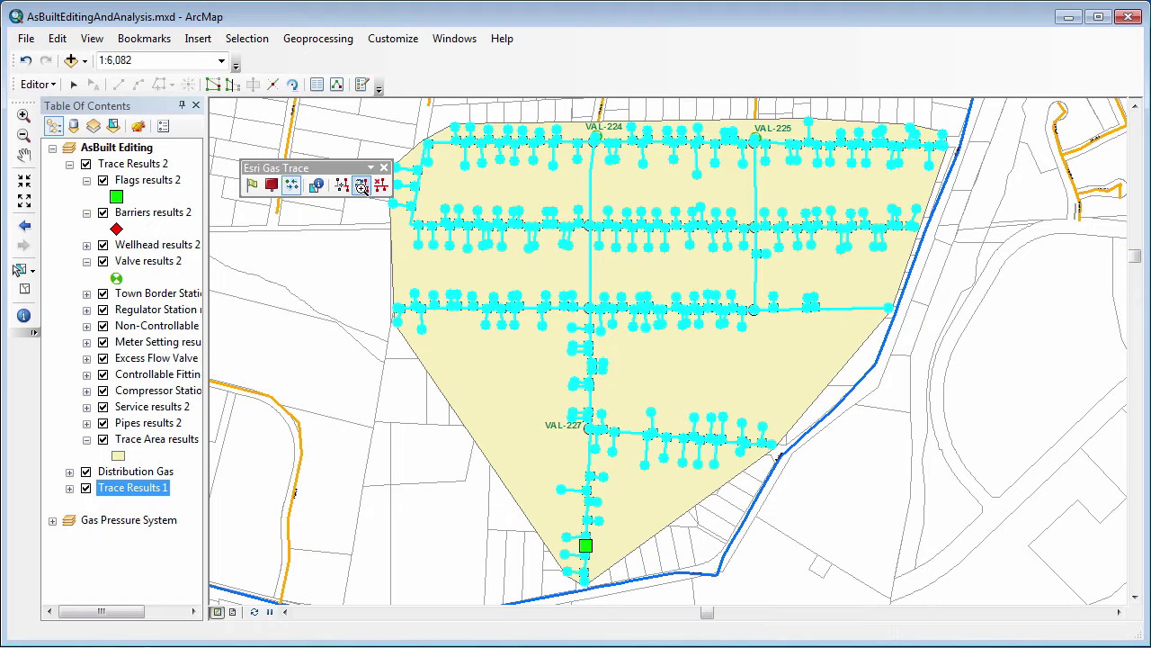
left_click(69, 164)
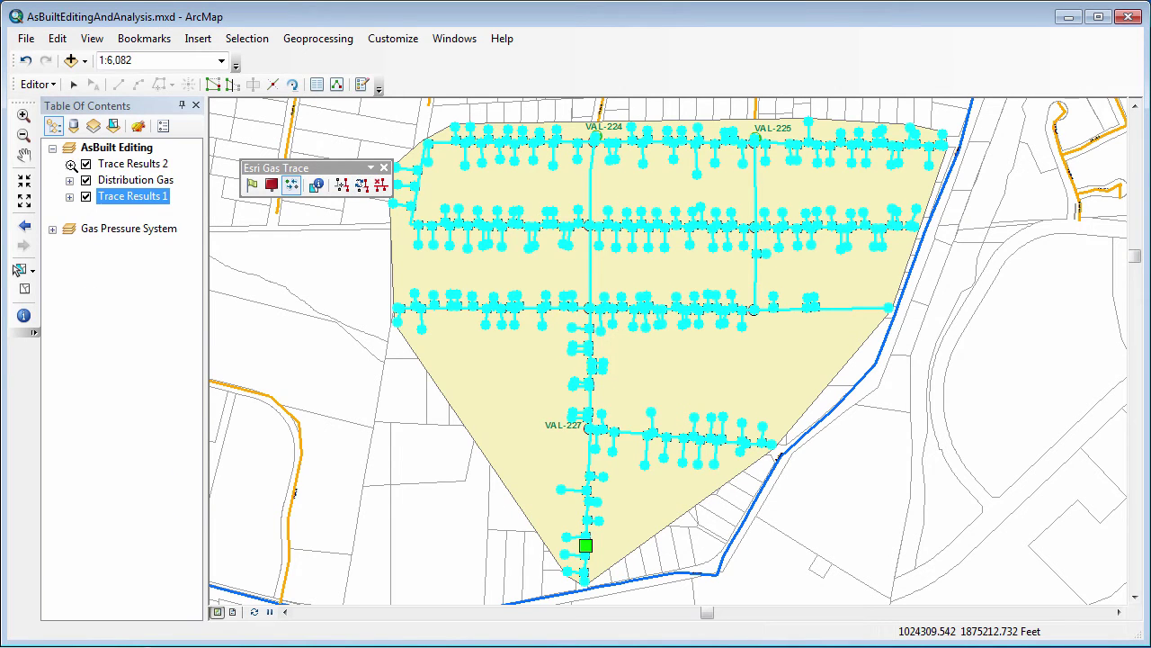
left_click(148, 164)
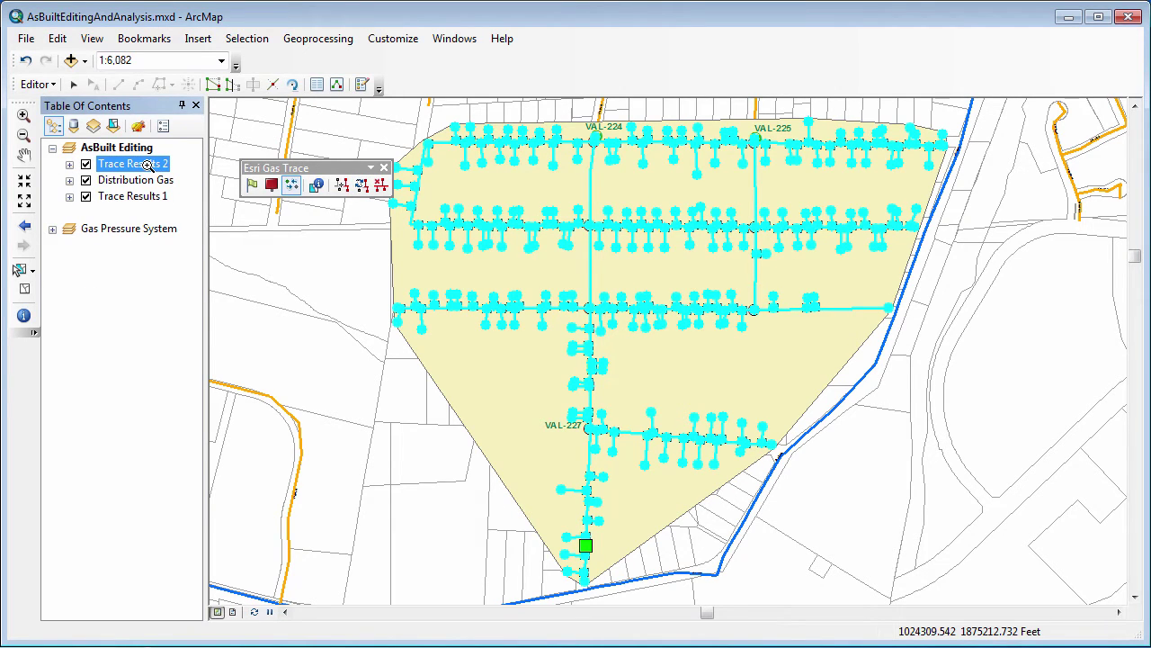
left_click_drag(148, 165, 139, 202)
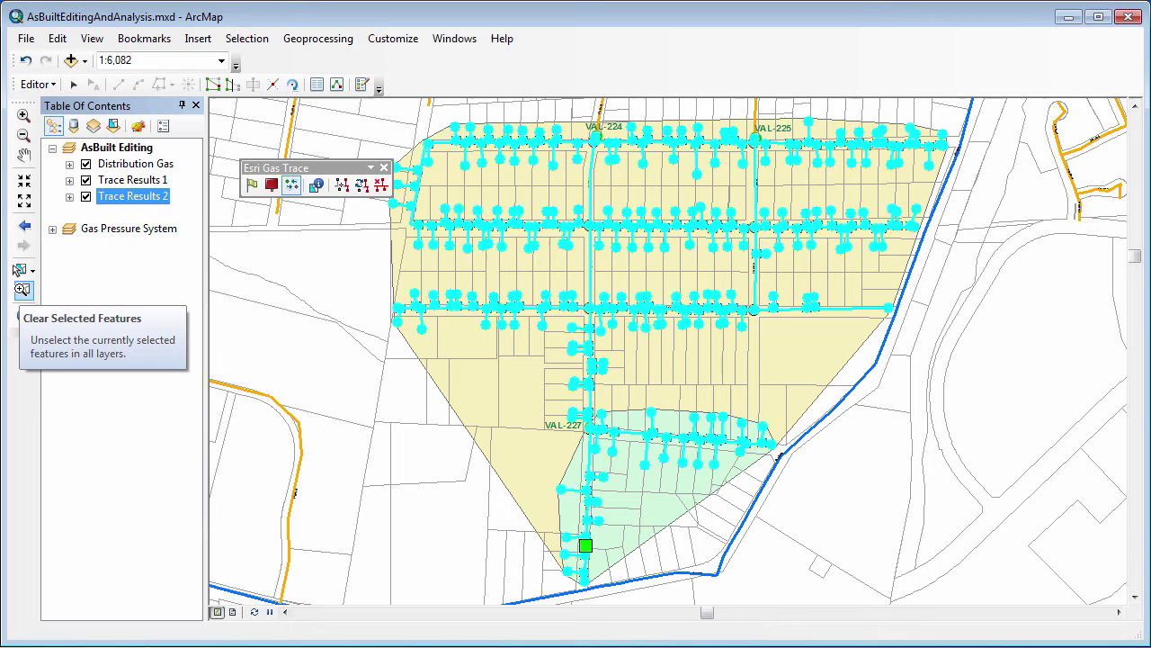
Clear the trace selection, inspect the northern main near VAL-225, then return to the previous extent.
left_click(22, 289)
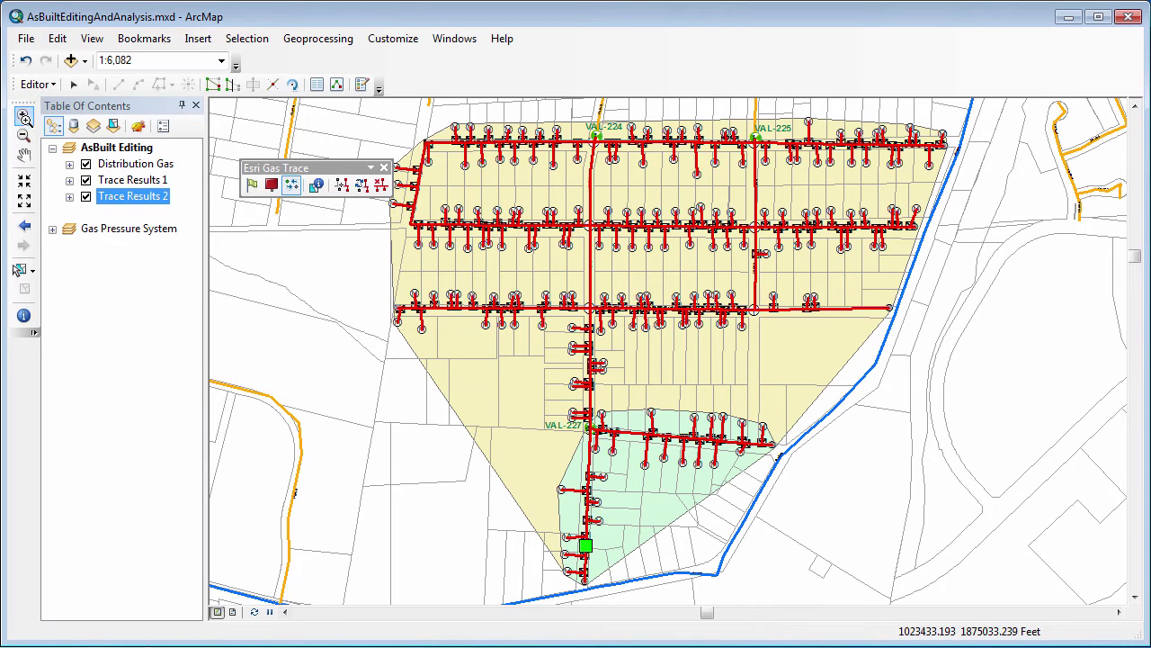
left_click(23, 115)
left_click_drag(583, 109, 822, 185)
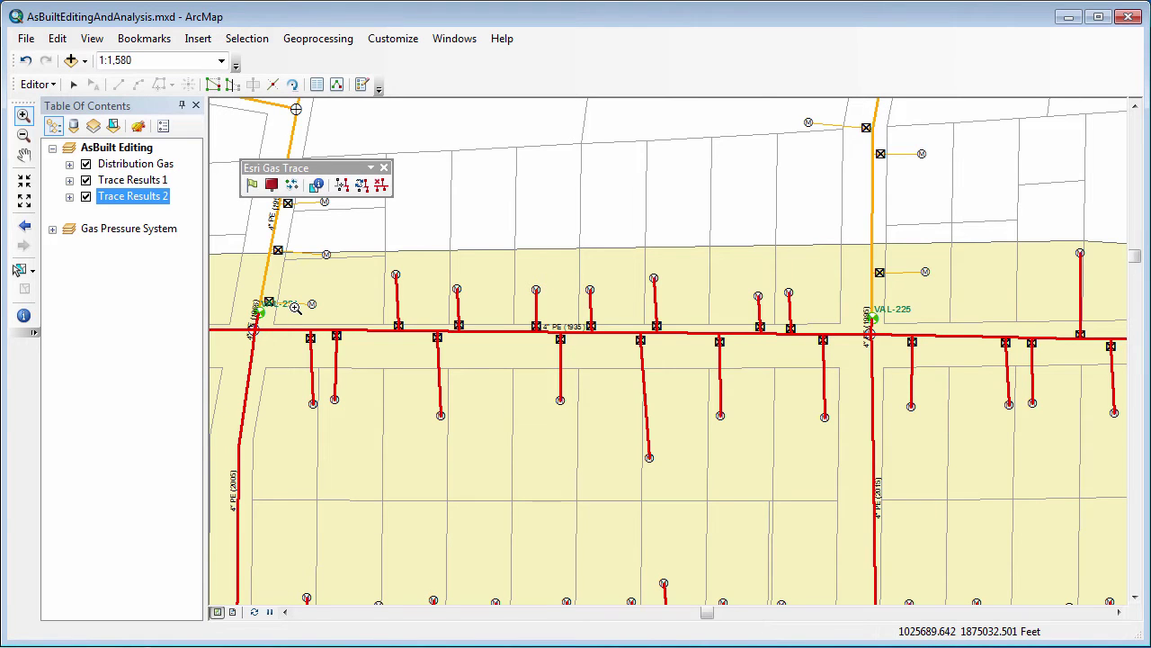
left_click(24, 226)
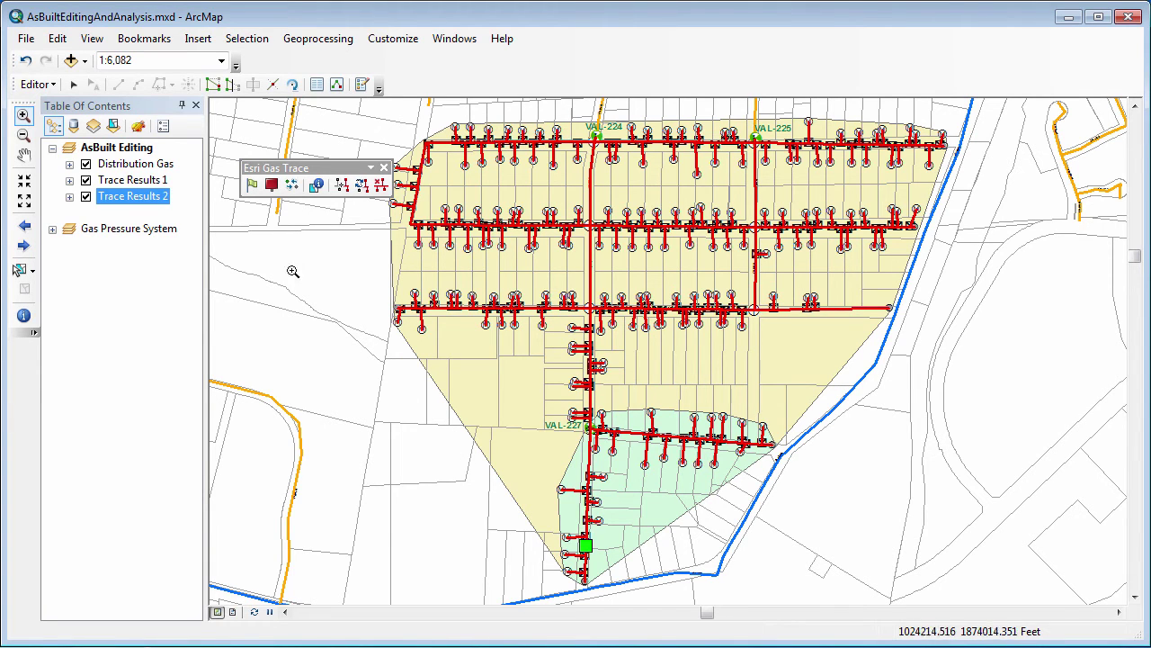
Place a barrier on the vertical main below the junction and re-run the isolation trace.
left_click(27, 116)
left_click_drag(627, 347, 551, 296)
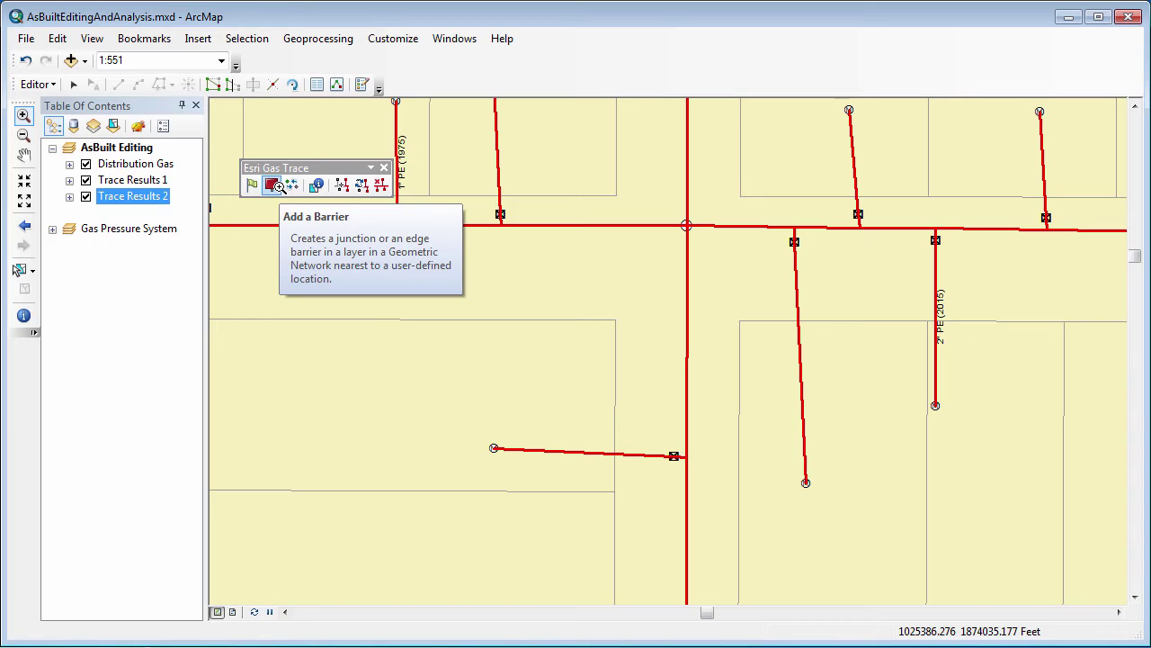
left_click(273, 185)
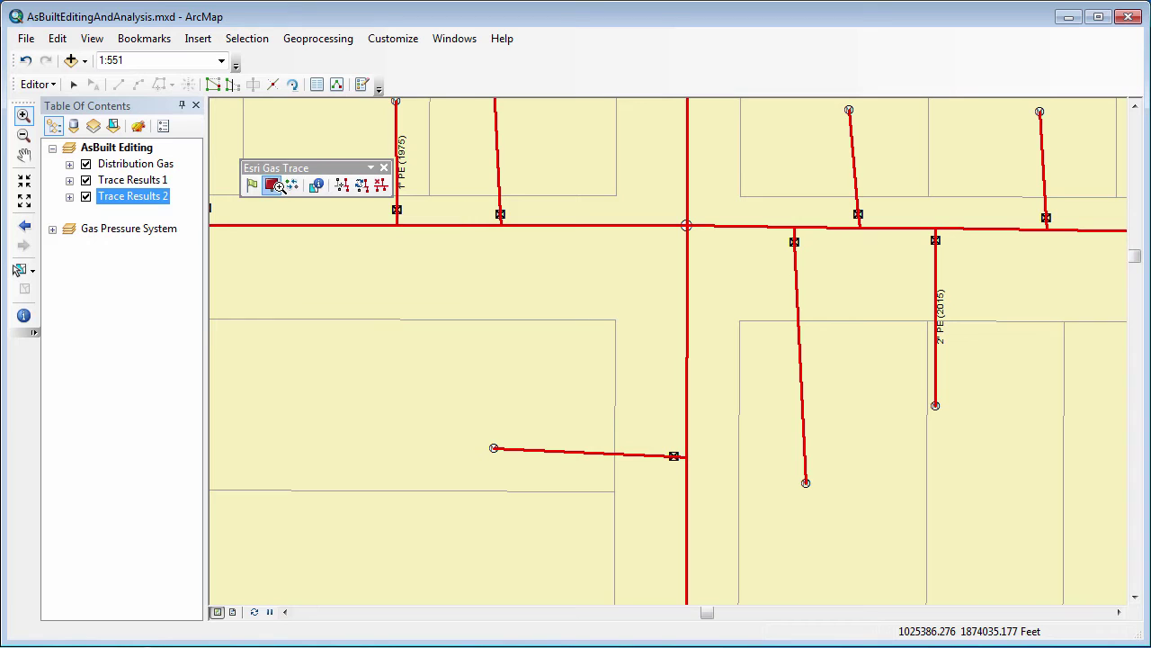
left_click(687, 252)
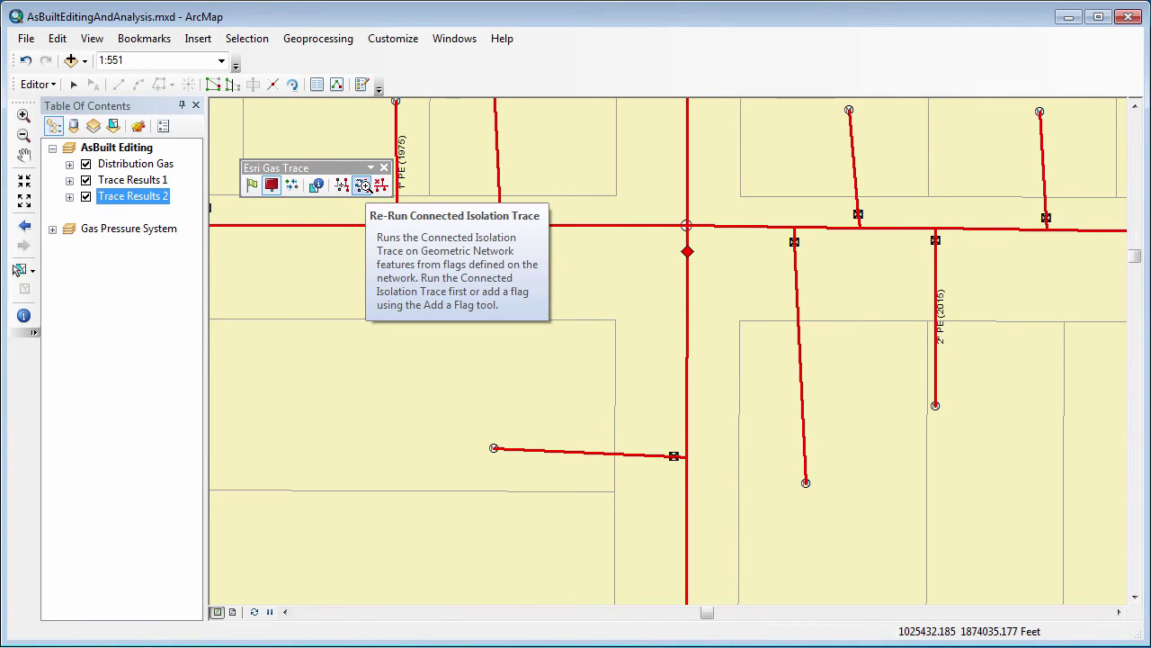
left_click(363, 185)
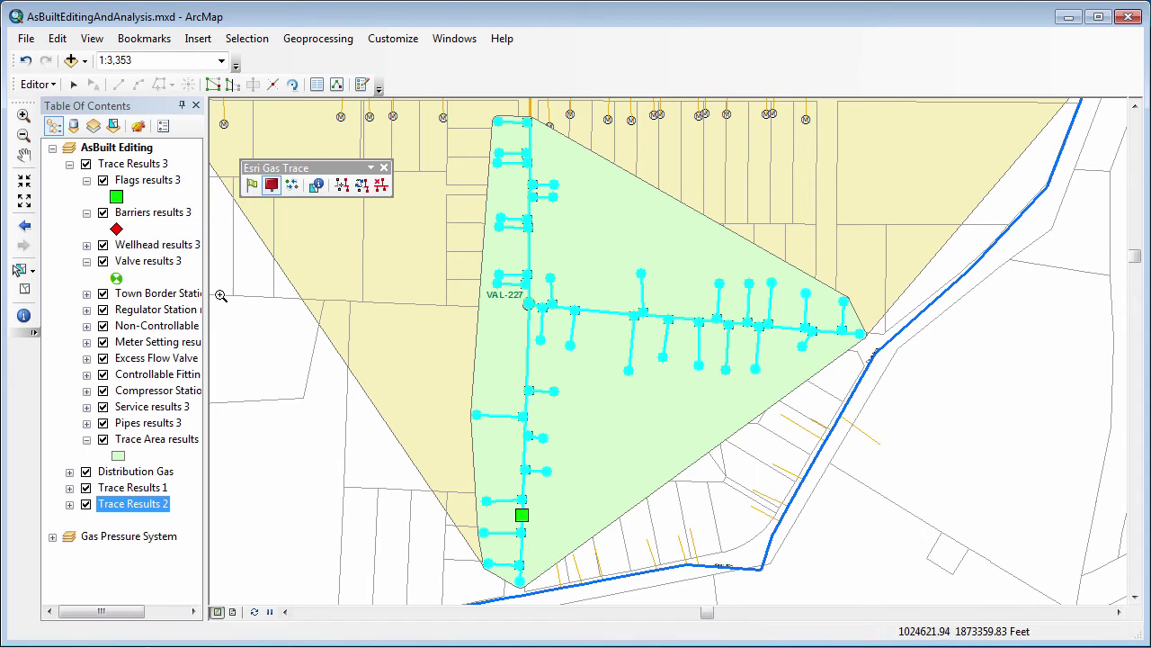
Collapse Trace Results 3 and move it below Trace Results 1.
left_click(69, 164)
left_click(153, 164)
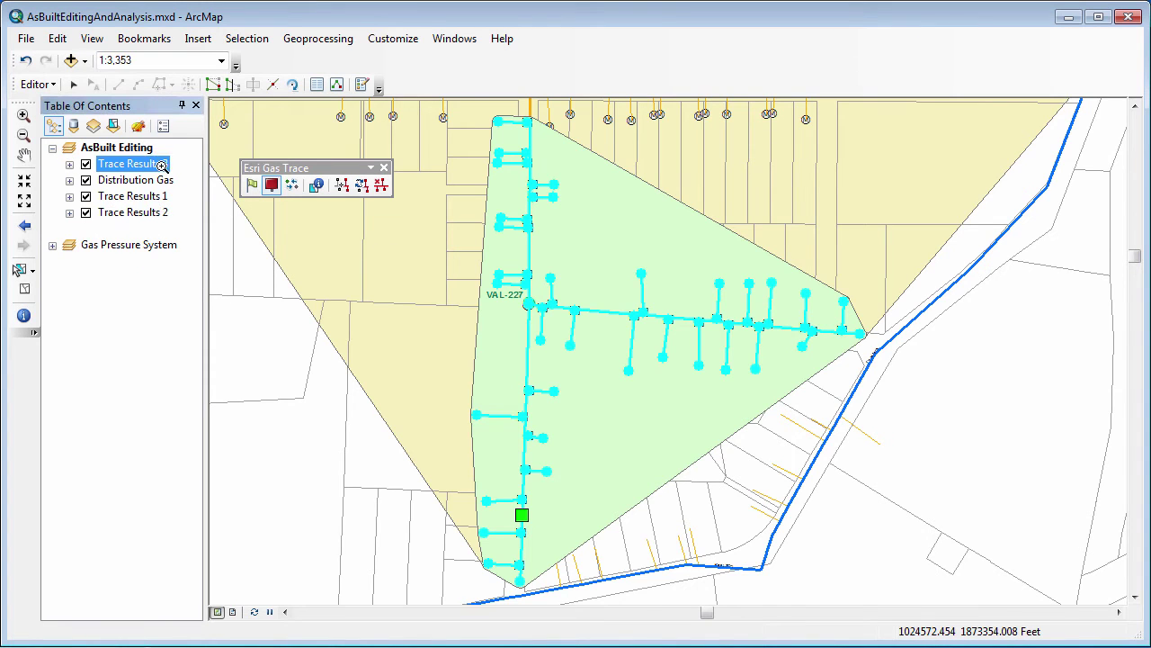
left_click_drag(153, 164, 166, 212)
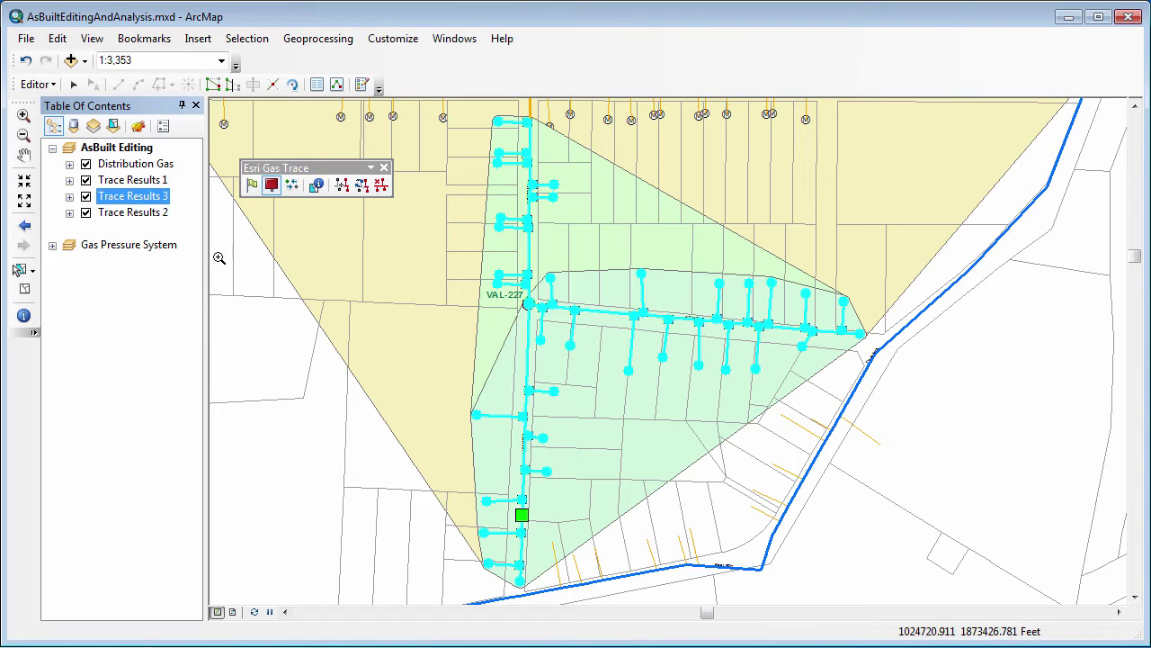
left_click(69, 180)
left_click(69, 180)
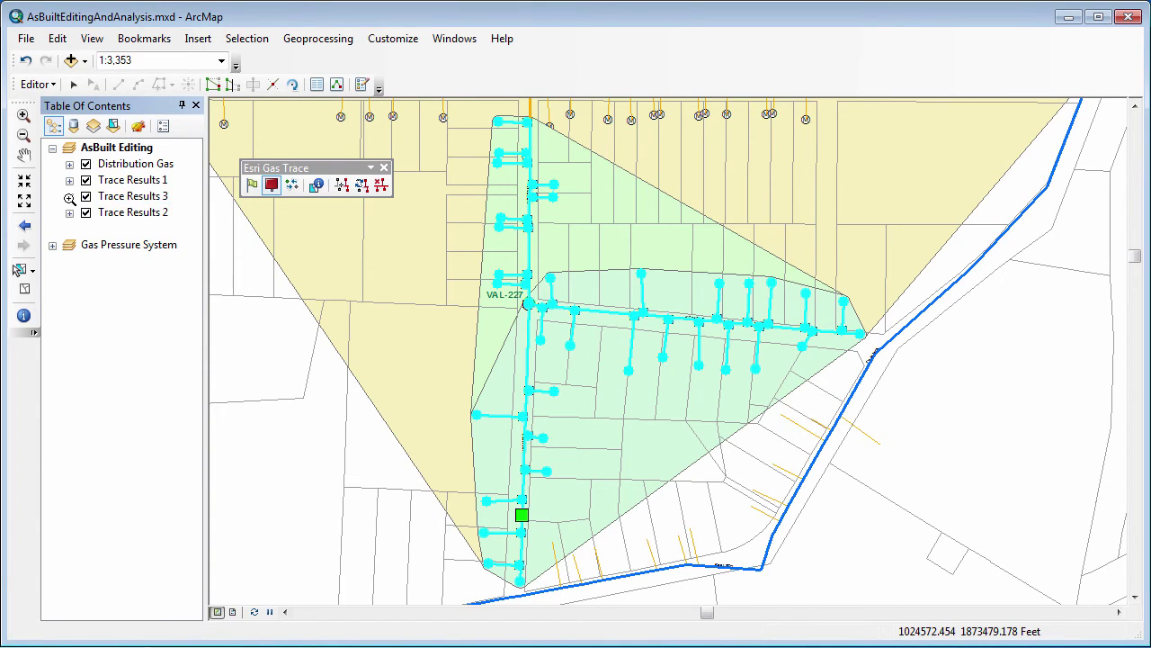
Fill the Trace Area results 3 layer with Rose pink and clear the selected trace features.
left_click(69, 196)
left_click(120, 487)
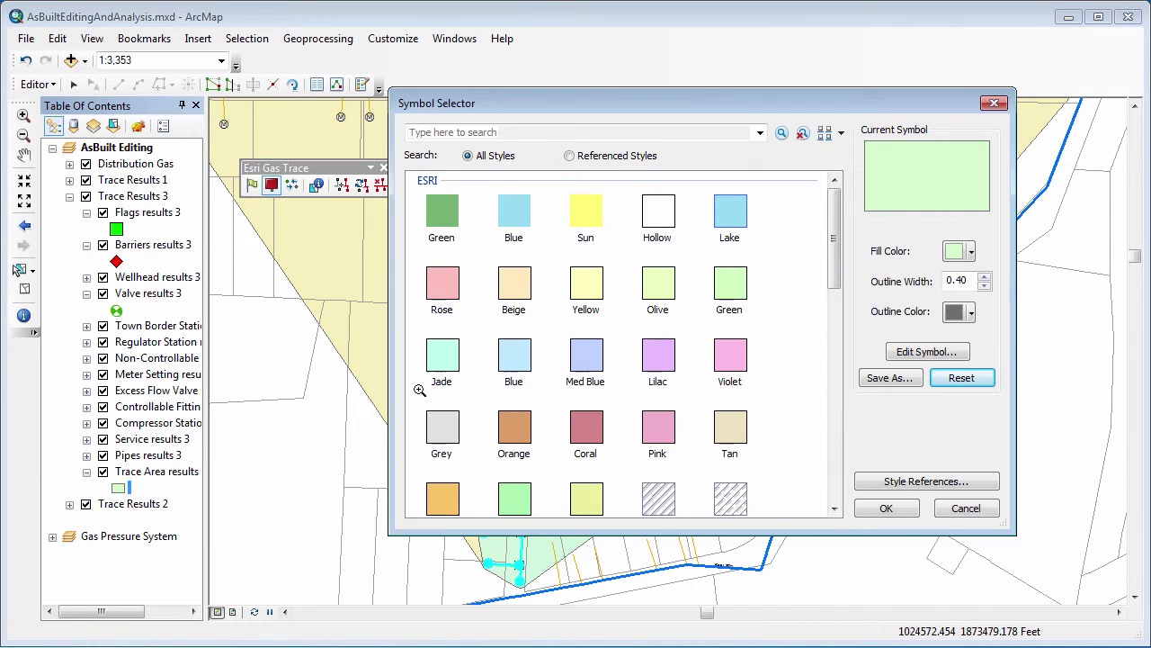
left_click(445, 288)
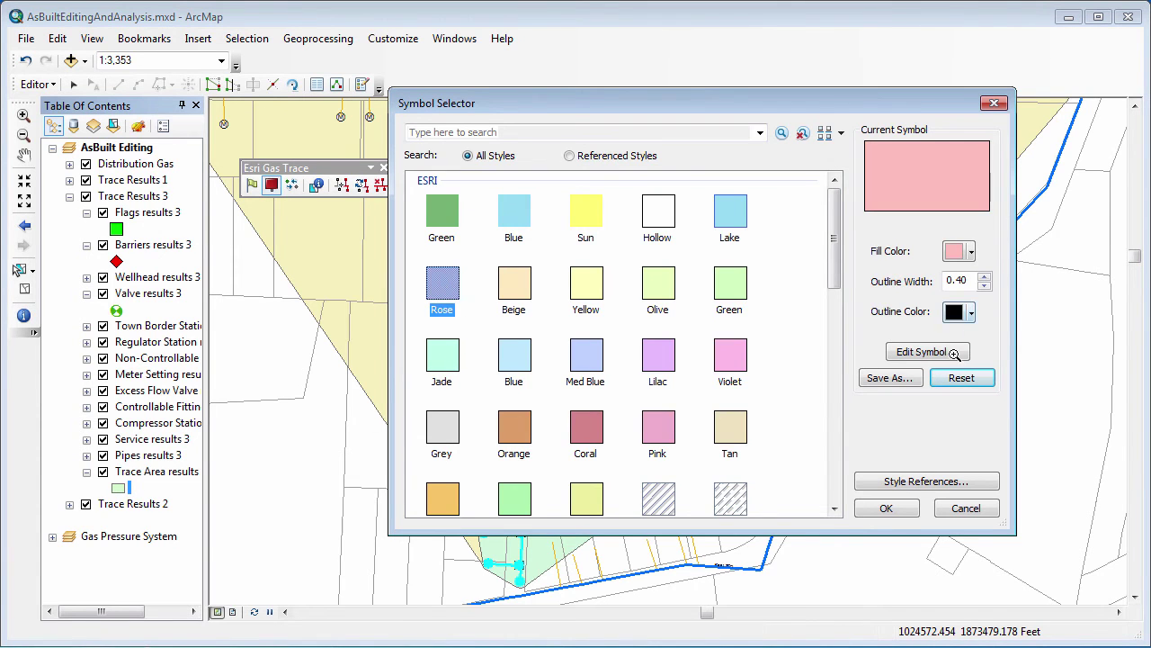
left_click(887, 510)
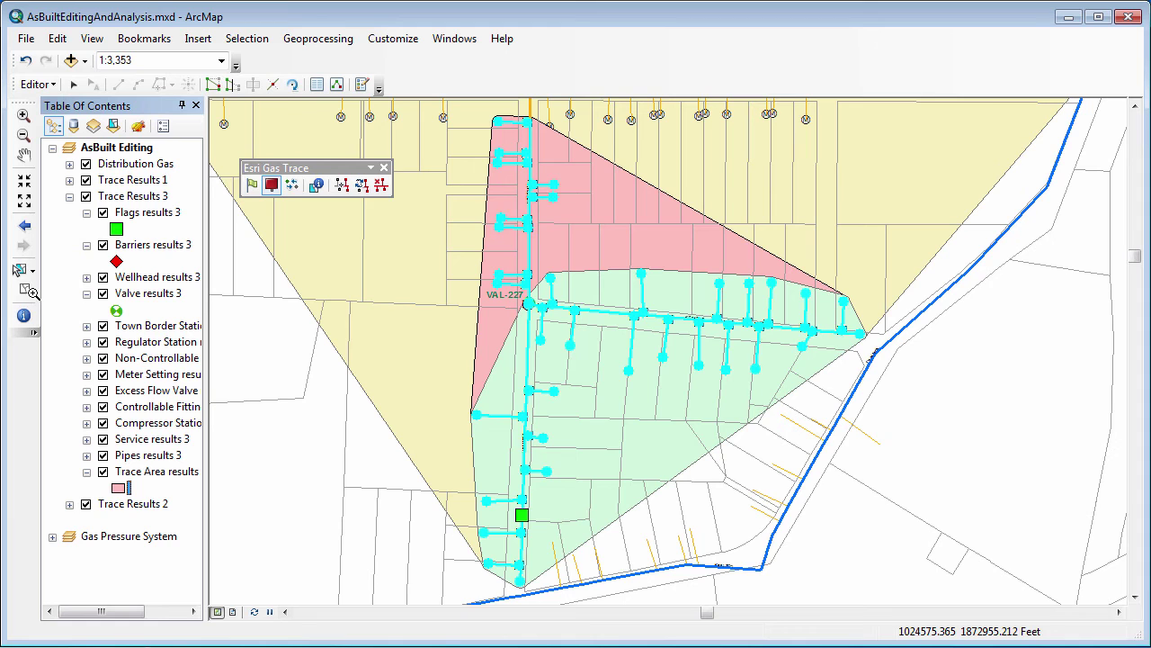
left_click(24, 288)
scroll(557, 440, "down", 3)
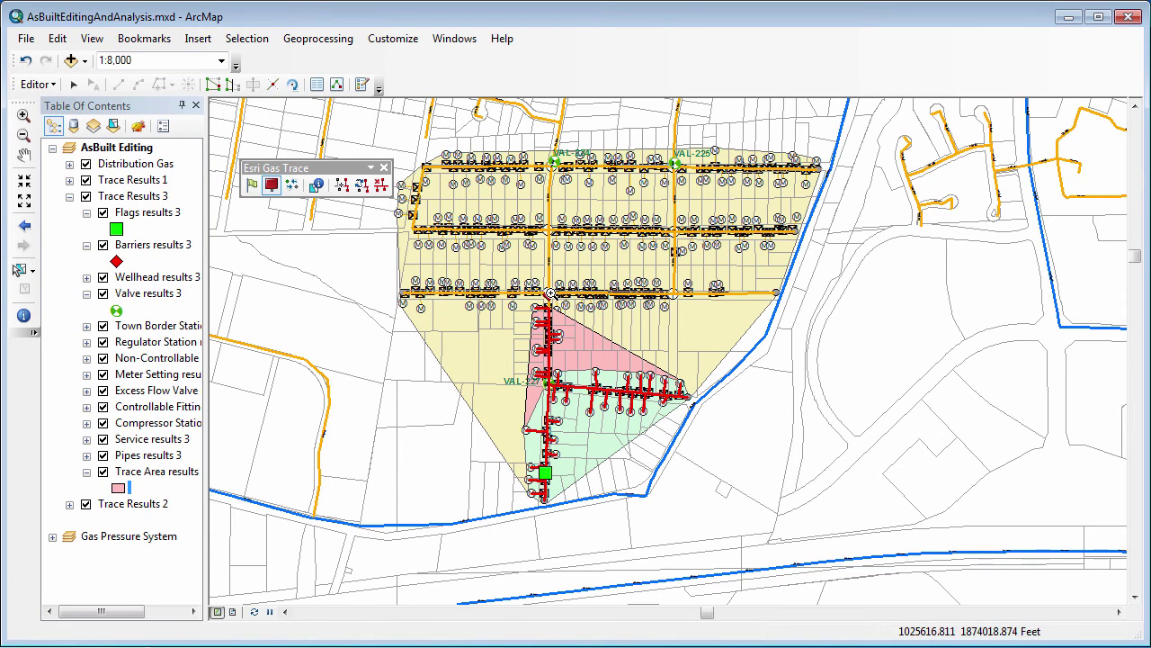
Add a barrier at the pink area's top junction and move Trace Results 3 above Trace Results 1.
left_click(549, 293)
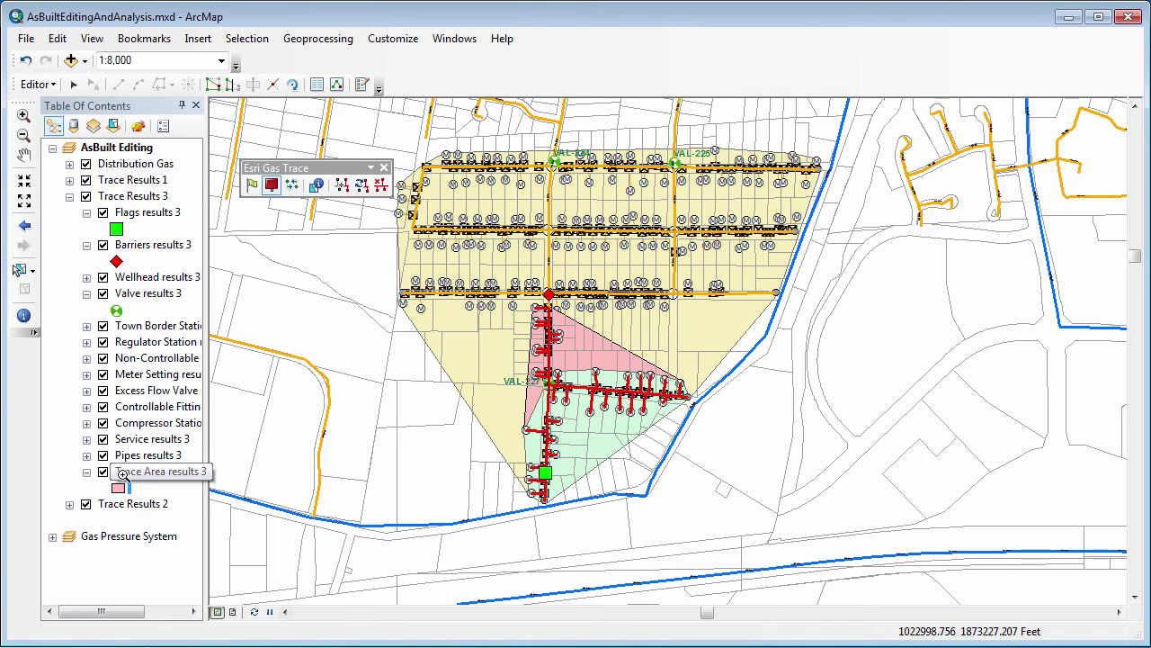
left_click(70, 196)
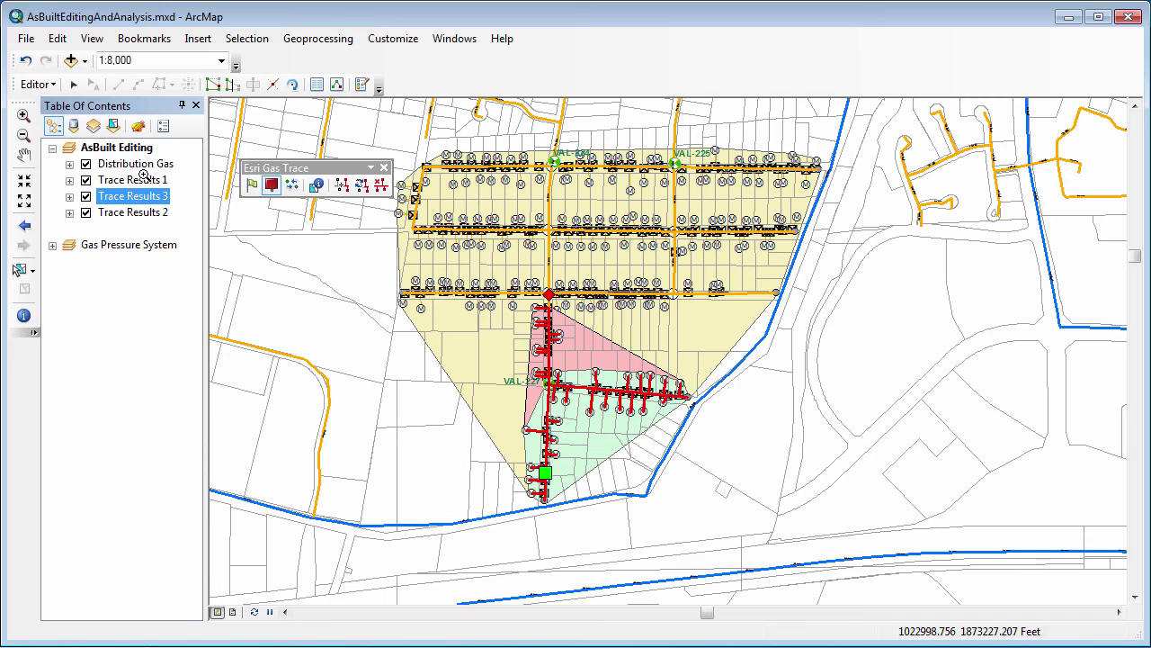
left_click(132, 213)
mouse_move(132, 196)
left_mouse_down()
mouse_move(151, 191)
mouse_move(147, 180)
left_mouse_up()
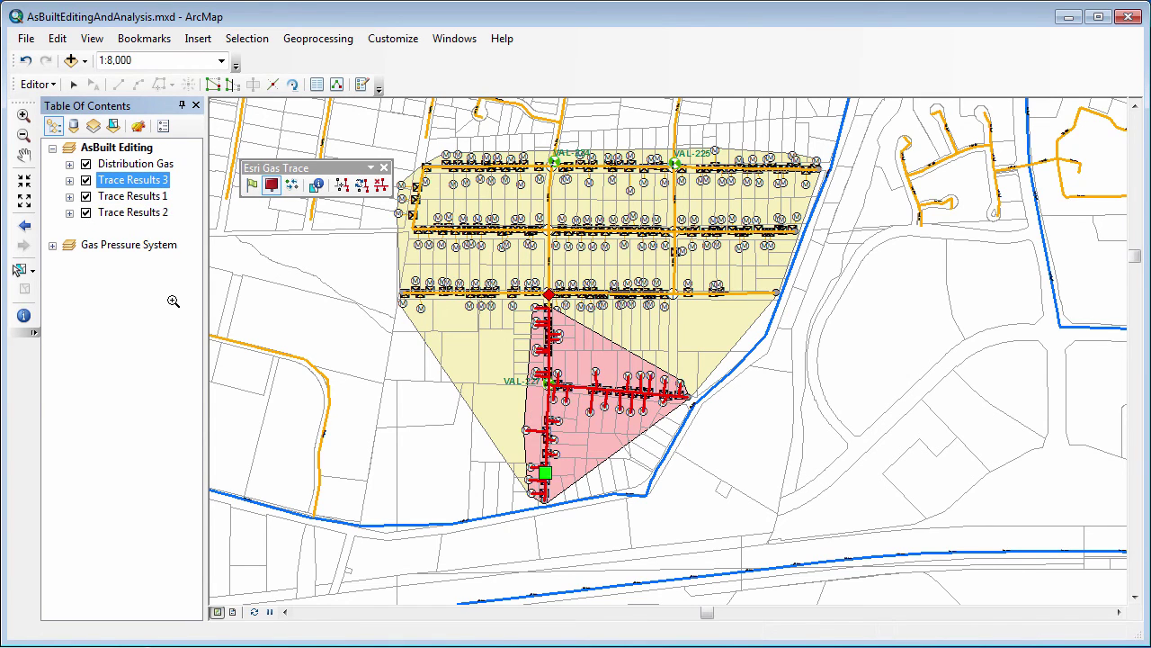